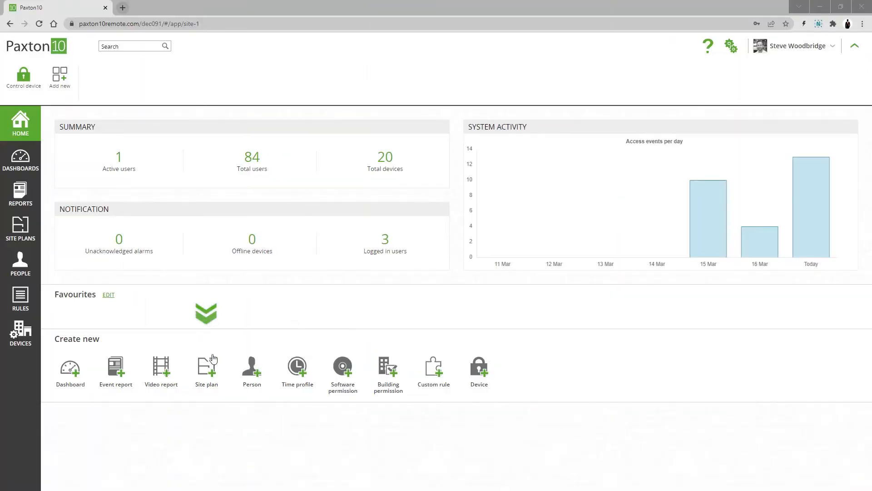
# Create a new site plan using Meeting-rooms.jpg as its image
pyautogui.click(206, 374)
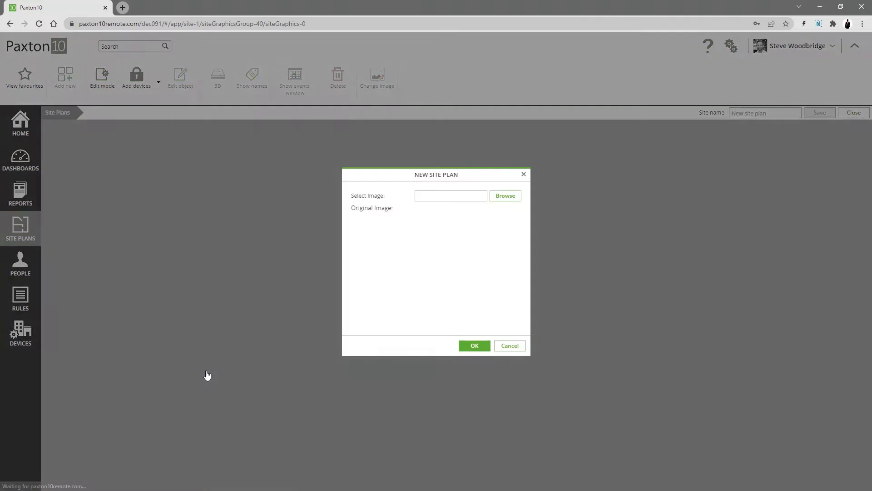
pyautogui.click(504, 200)
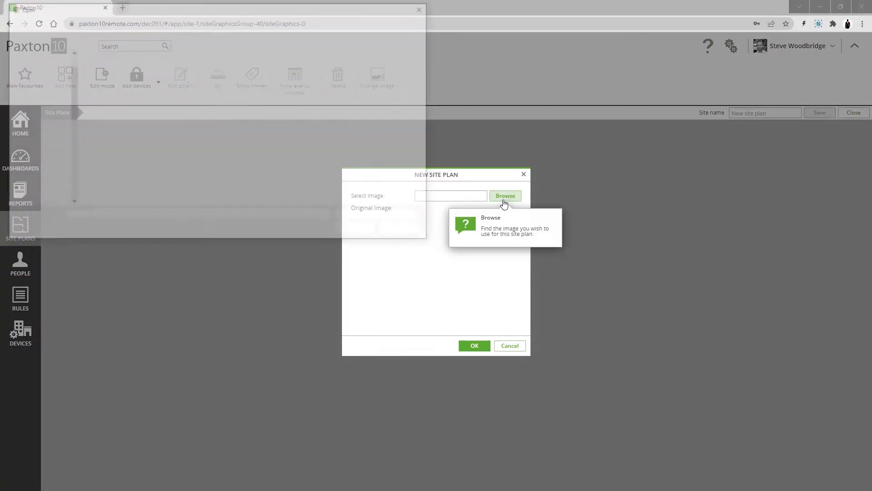
pyautogui.click(252, 72)
pyautogui.click(356, 233)
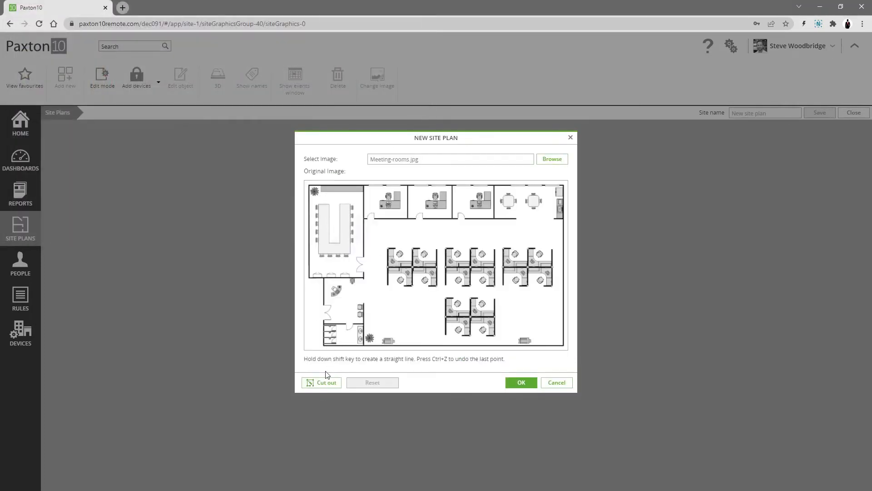
# Cut out the floor plan by tracing the building's outer walls, excluding the empty lower-left corner, and accept the image
pyautogui.click(325, 383)
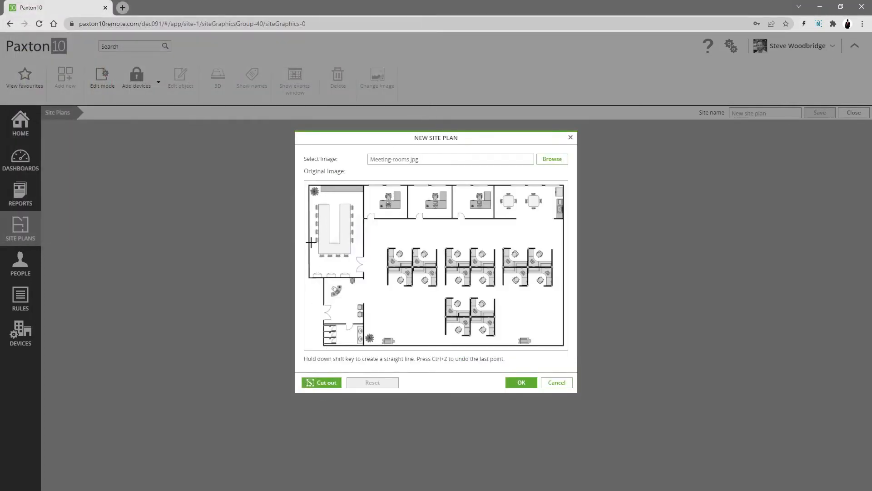
pyautogui.click(307, 182)
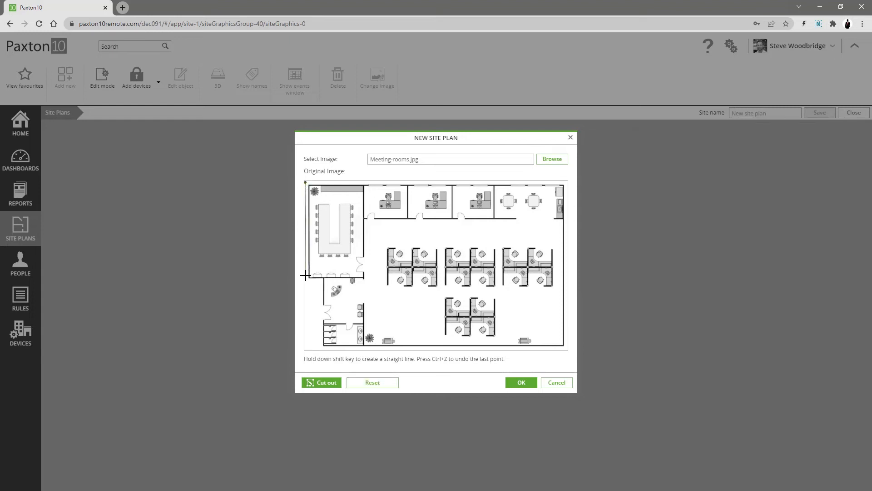
pyautogui.click(320, 281)
pyautogui.click(320, 348)
pyautogui.click(567, 347)
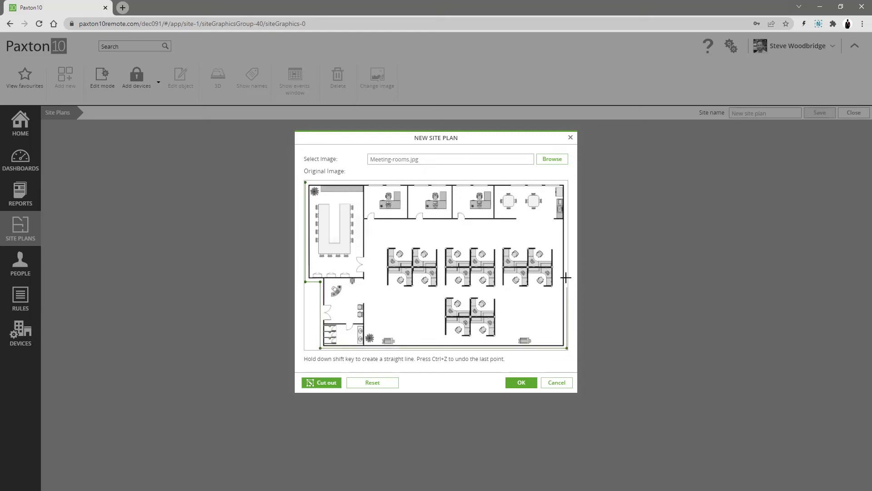
pyautogui.click(305, 182)
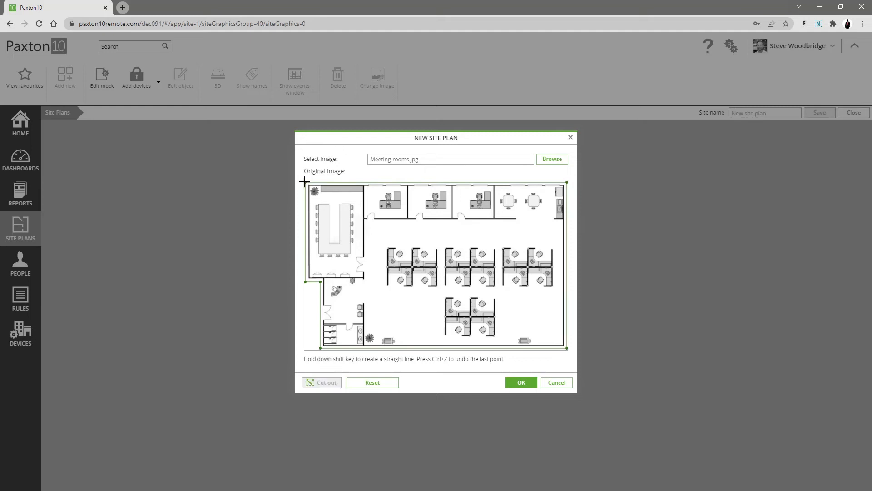
pyautogui.click(518, 383)
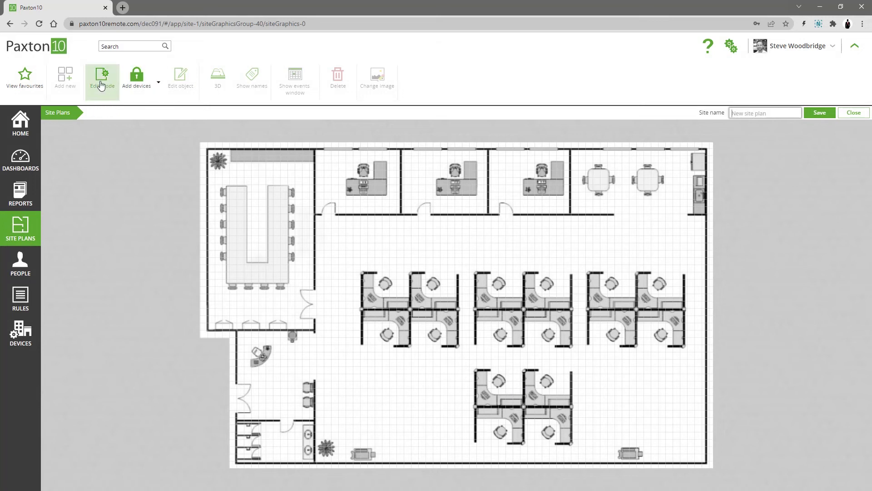
# Add the Meeting Room and Newton cameras and the Front Door and Meeting room doors to the site plan's devices
pyautogui.click(127, 85)
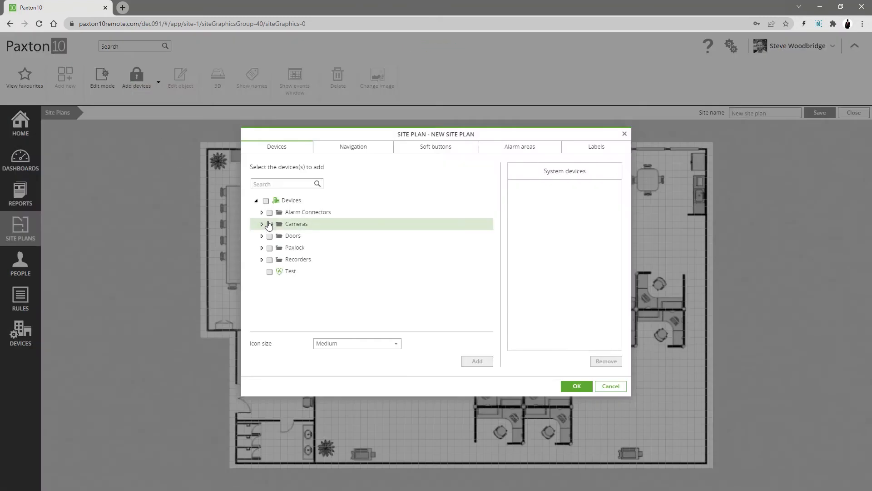
pyautogui.click(262, 225)
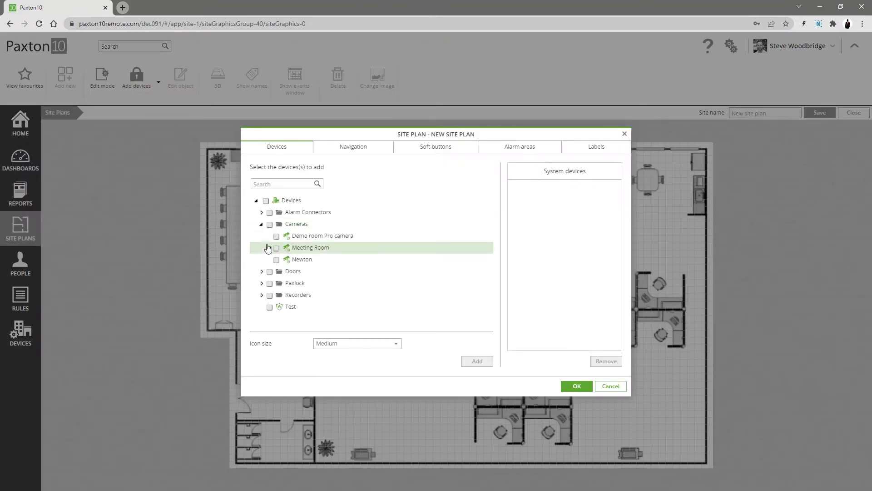
pyautogui.click(277, 247)
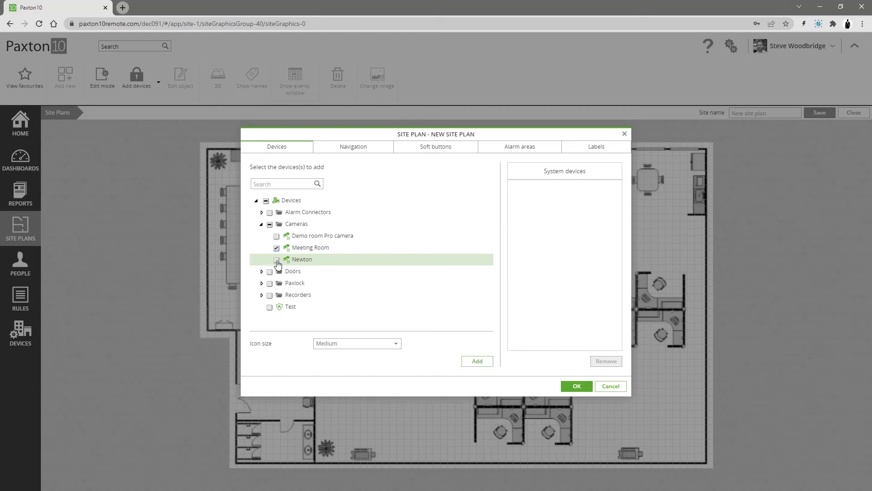
pyautogui.click(276, 259)
pyautogui.click(262, 271)
pyautogui.click(276, 294)
pyautogui.scroll(-2, 279, 286)
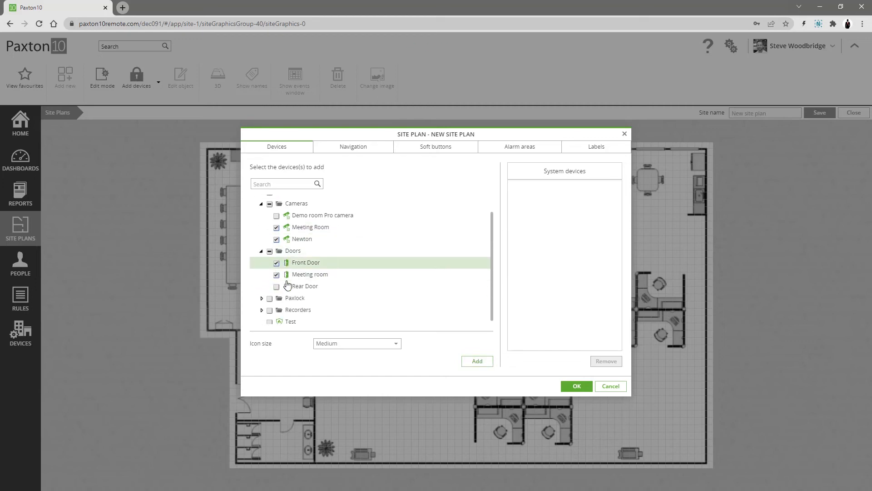
pyautogui.click(488, 360)
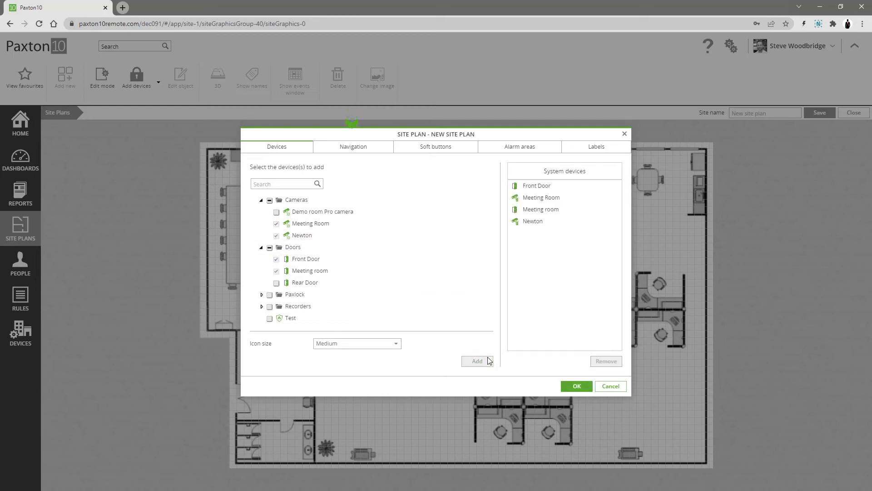
# Add a navigation link to Floor 2 with the diagonal up-left arrow icon
pyautogui.click(360, 150)
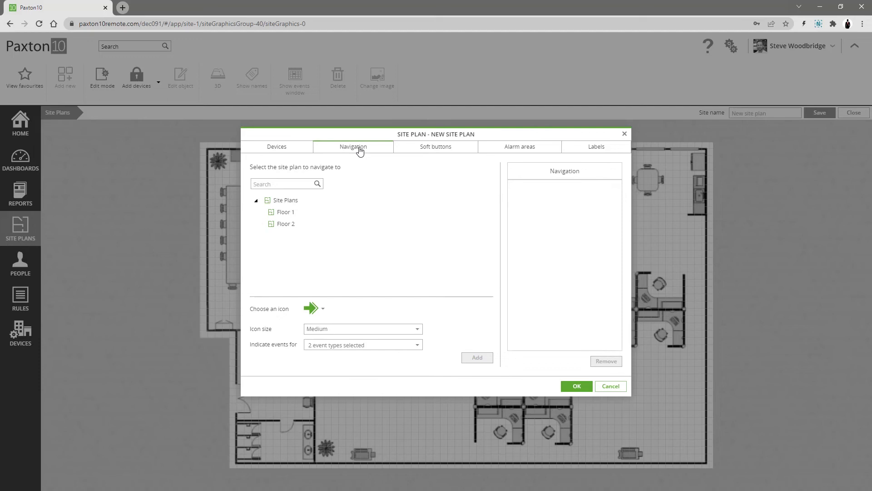
pyautogui.click(323, 311)
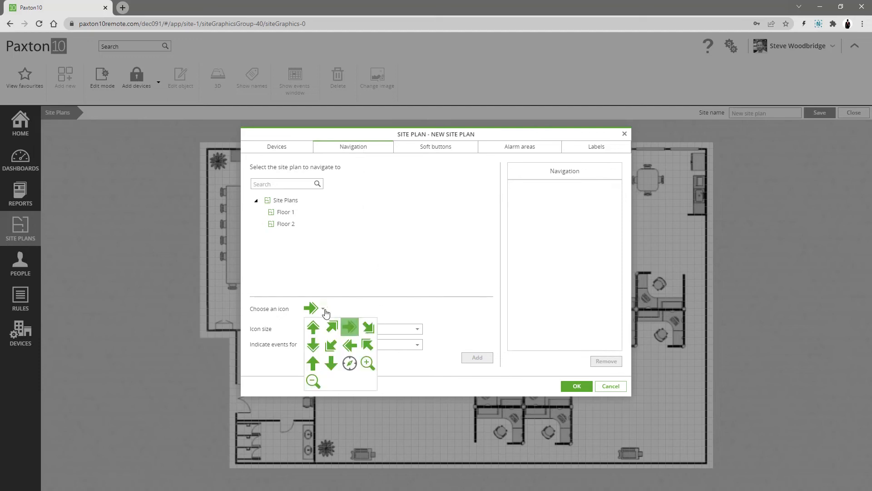
pyautogui.click(367, 346)
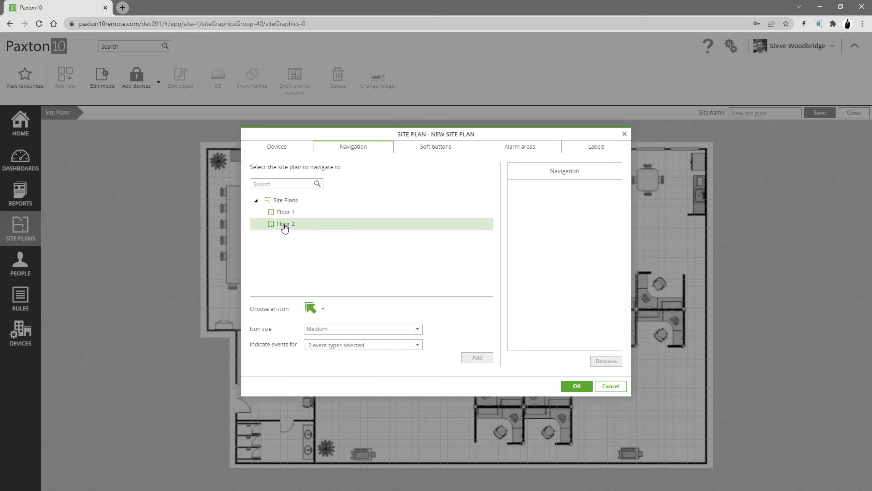
pyautogui.click(284, 227)
pyautogui.click(477, 357)
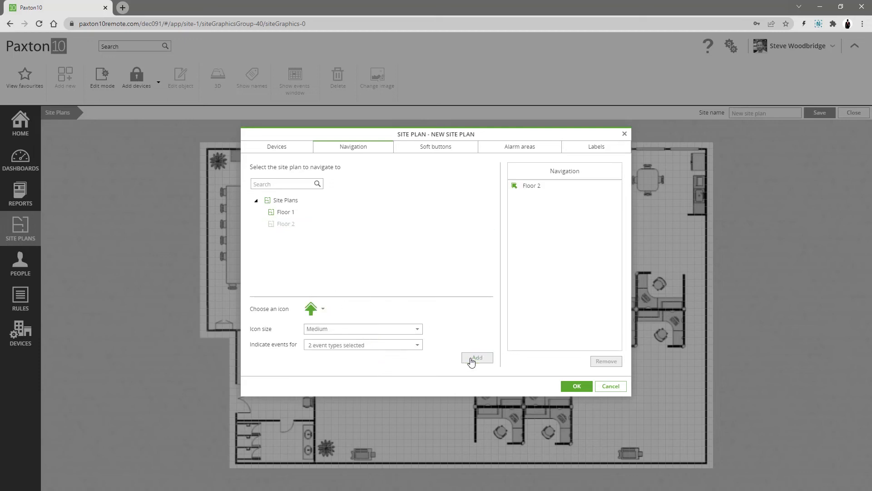
# Add the Toggle roller shutter soft button with a dark blue icon
pyautogui.click(441, 153)
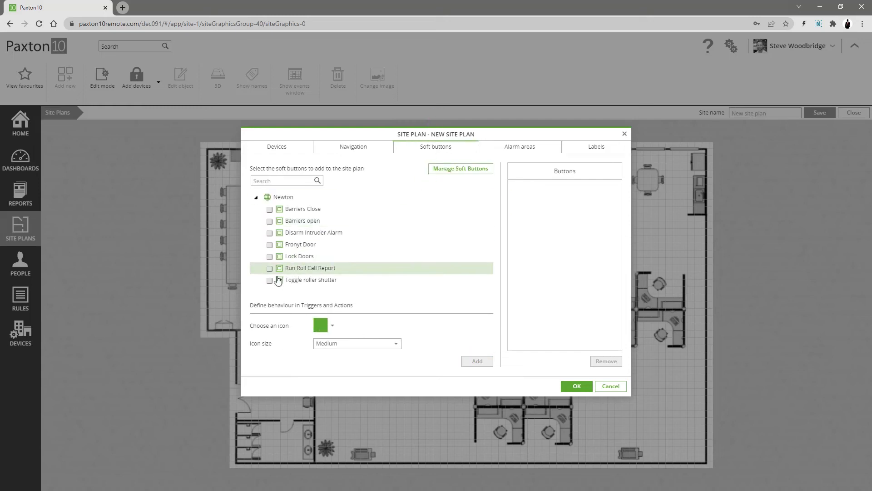
pyautogui.click(270, 281)
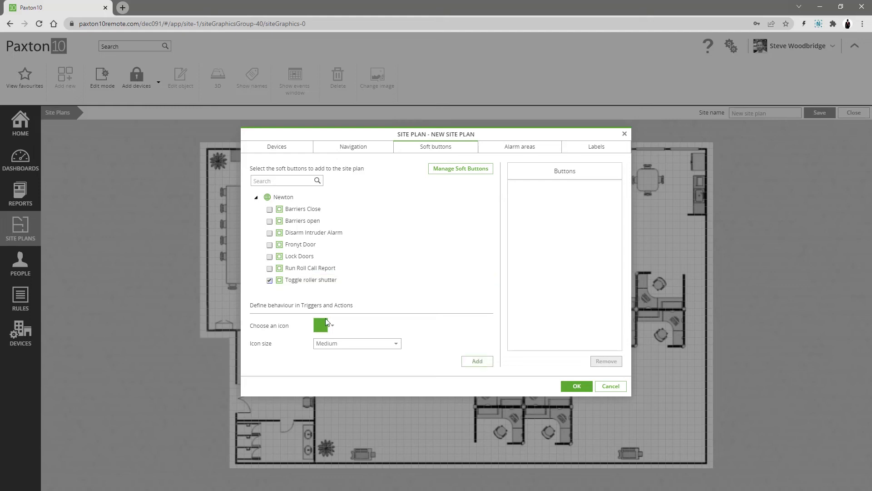
pyautogui.click(332, 328)
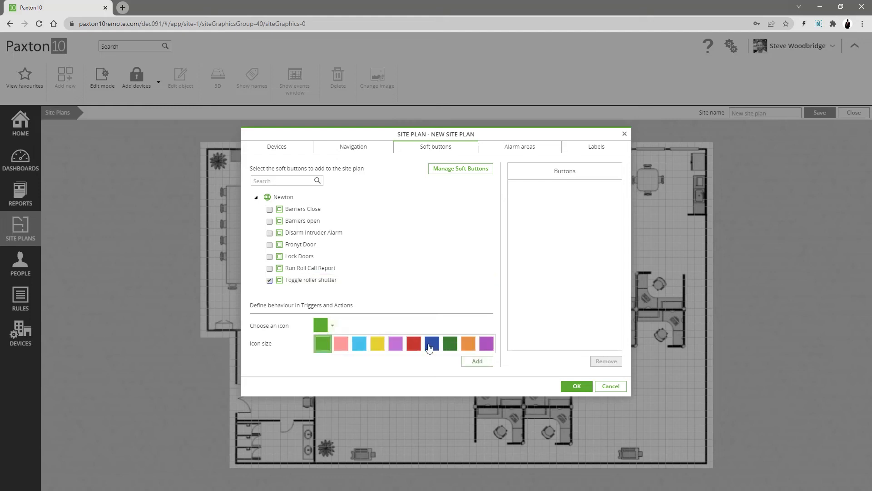
pyautogui.click(430, 347)
pyautogui.click(477, 362)
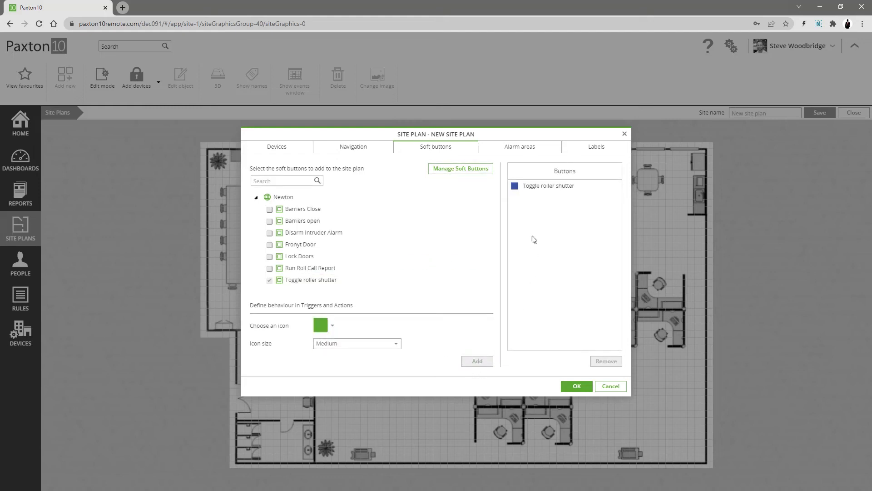
# Define an alarm area named Fire that monitors the Fire Alarm connector, drawn as a rectangle around the whole floor plan
pyautogui.click(508, 152)
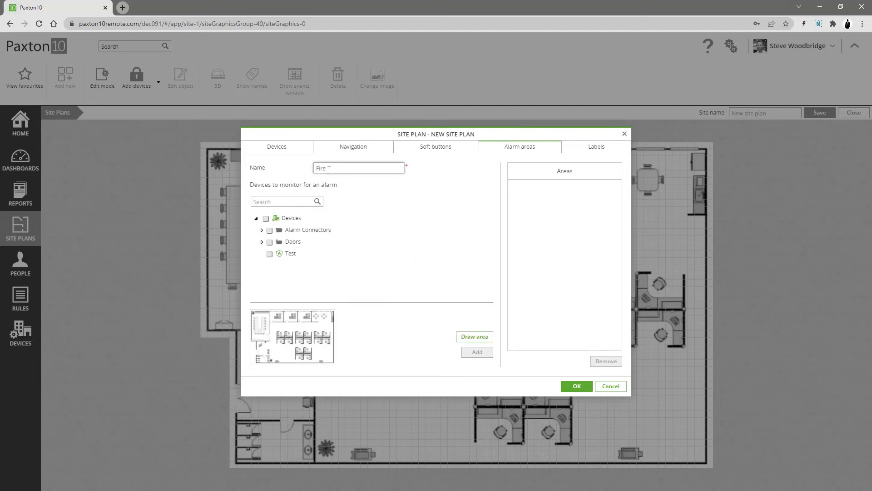
pyautogui.click(261, 230)
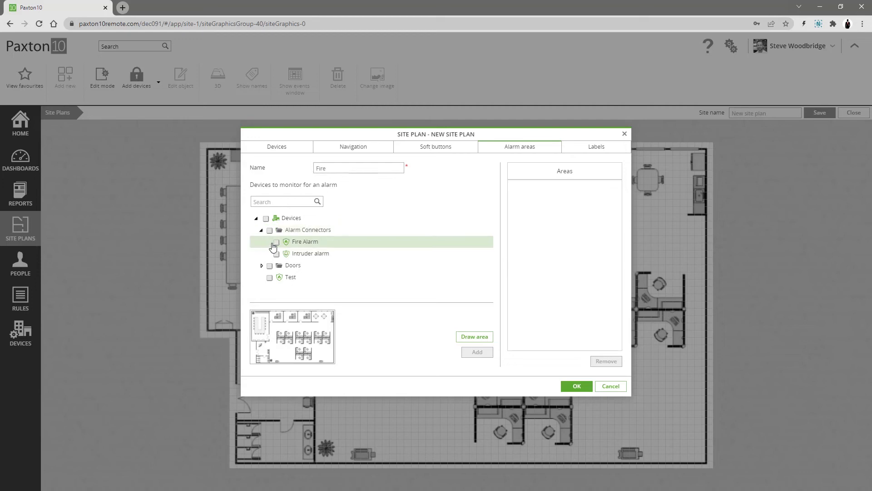
pyautogui.click(482, 340)
pyautogui.click(196, 101)
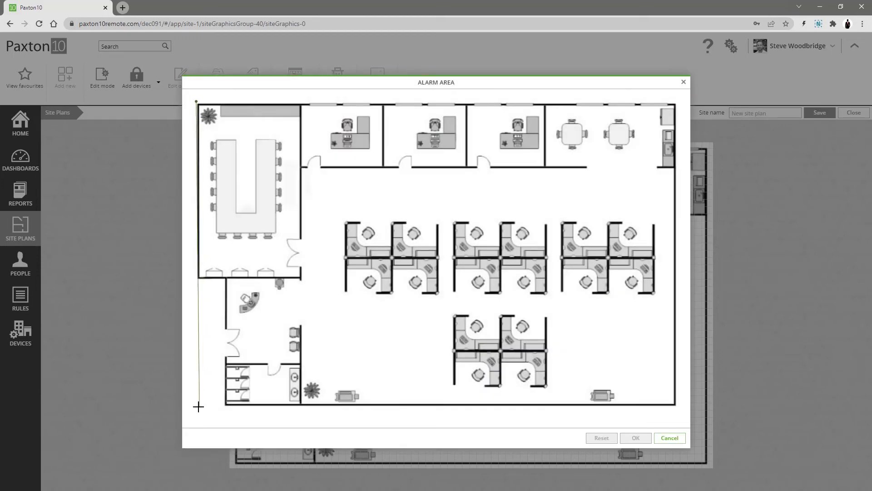
pyautogui.click(197, 407)
pyautogui.click(677, 405)
pyautogui.click(675, 100)
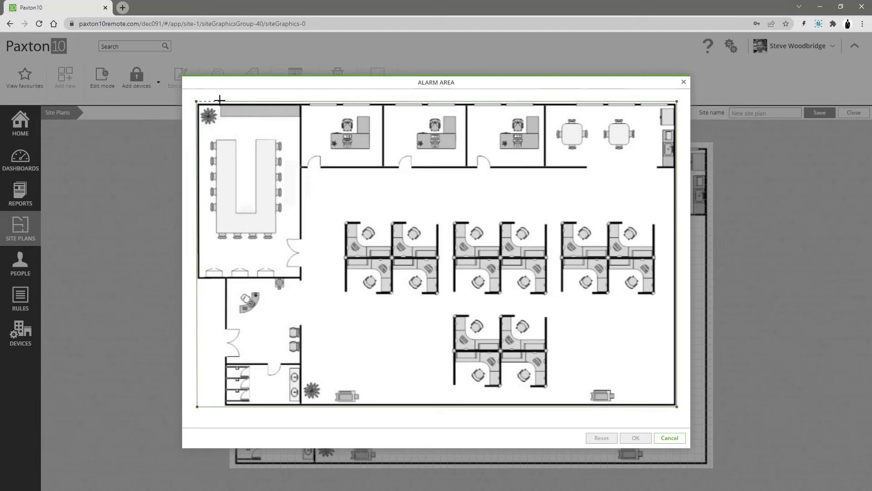
pyautogui.click(194, 100)
pyautogui.click(636, 438)
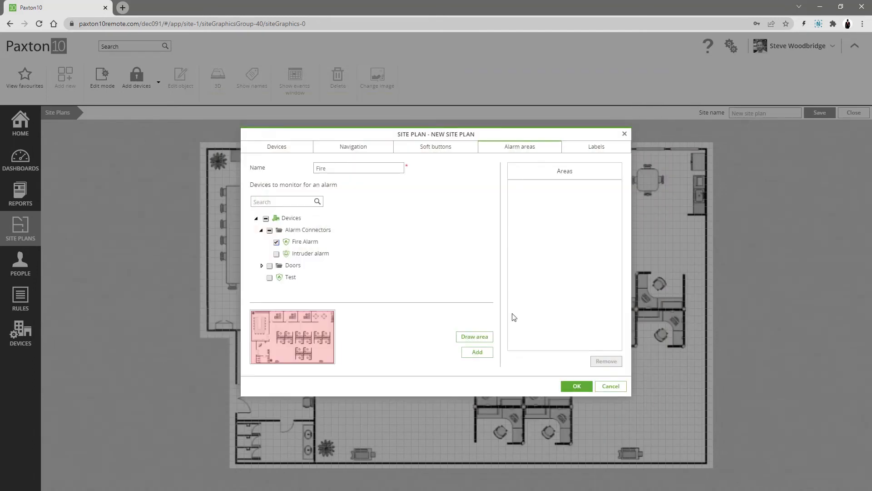
# Add the text label "Please turn light off" and accept all the items for the site plan
pyautogui.click(580, 153)
pyautogui.click(361, 173)
pyautogui.write('Please turn light off')
pyautogui.click(475, 360)
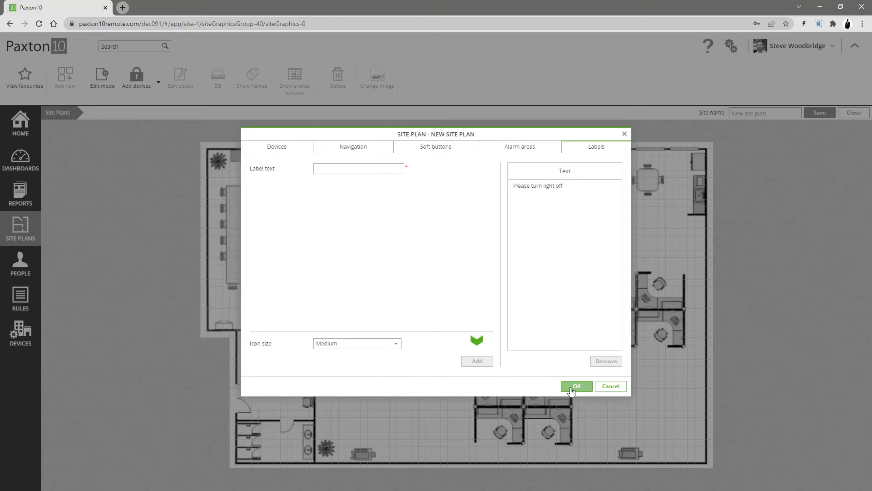
pyautogui.click(575, 387)
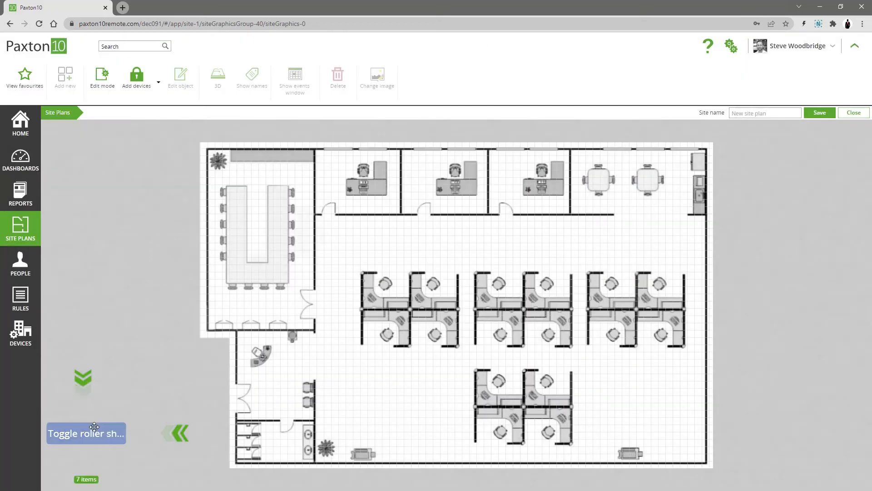
# Place the soft button and label near the plan's lower-right corner, both cameras in the large meeting room, the doors at their doorways, and Floor 2 by the kitchen
pyautogui.moveTo(86, 433); pyautogui.dragTo(676, 434)
pyautogui.moveTo(60, 430); pyautogui.dragTo(626, 414)
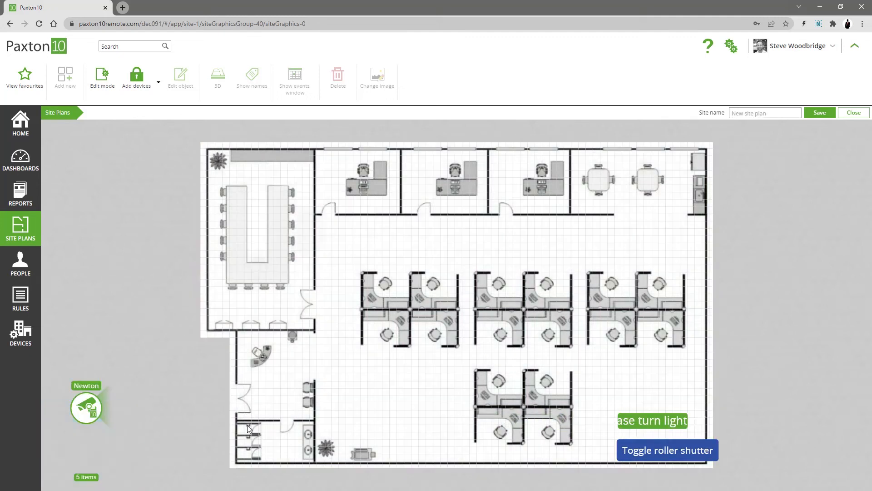
pyautogui.moveTo(67, 399); pyautogui.dragTo(202, 288)
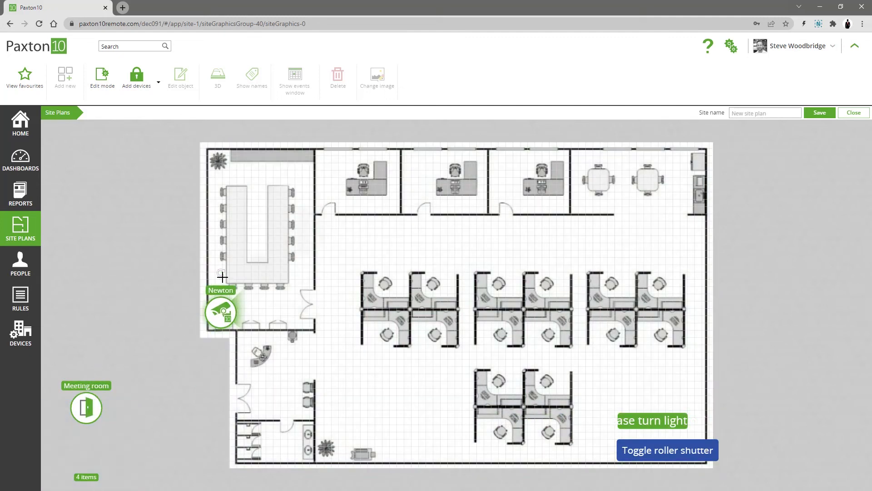
pyautogui.moveTo(78, 411); pyautogui.dragTo(301, 166)
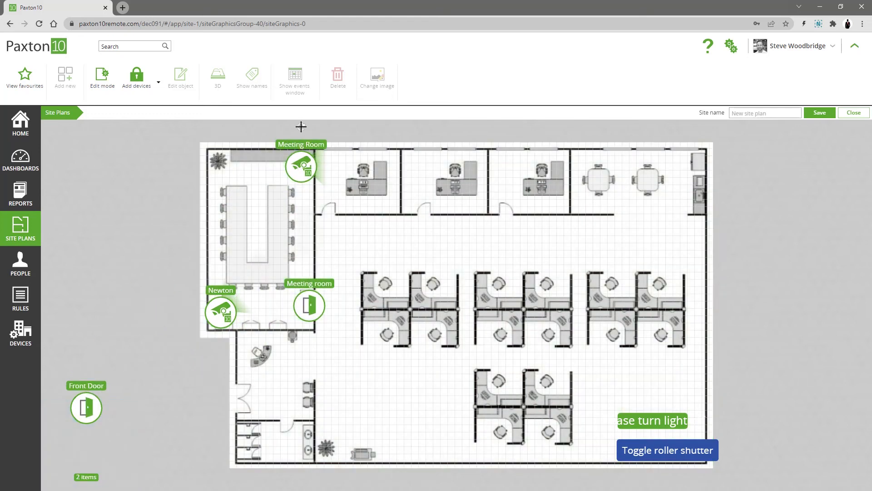
pyautogui.moveTo(86, 407); pyautogui.dragTo(411, 308)
pyautogui.moveTo(634, 218); pyautogui.dragTo(691, 190)
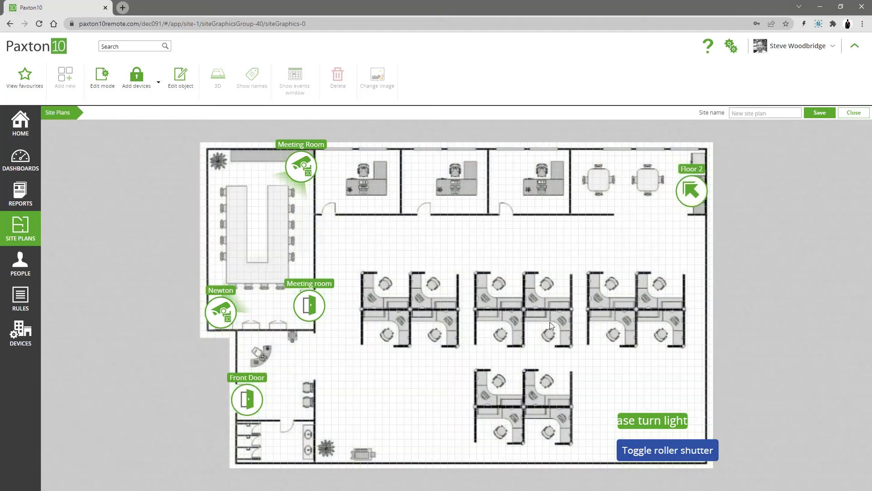
# Name the site plan New and save it
pyautogui.click(777, 112)
pyautogui.write('New')
pyautogui.click(820, 114)
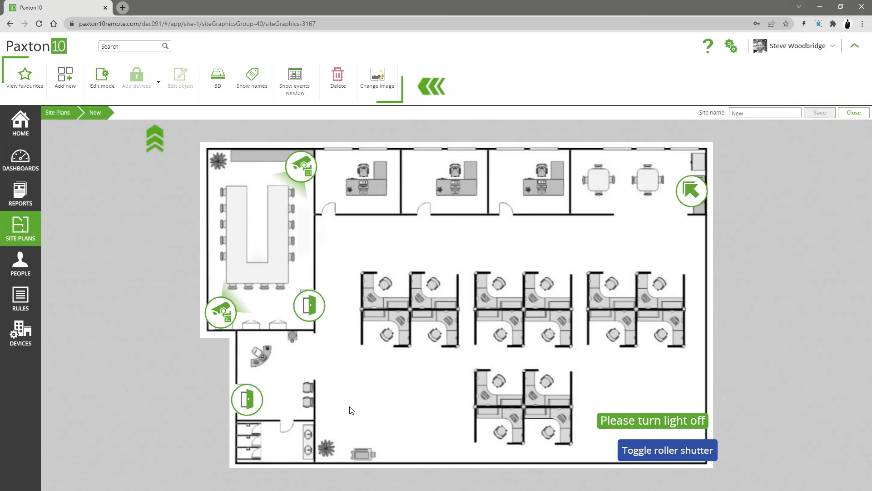
# View the saved site plan in 3D and rotate it to the left
pyautogui.click(217, 79)
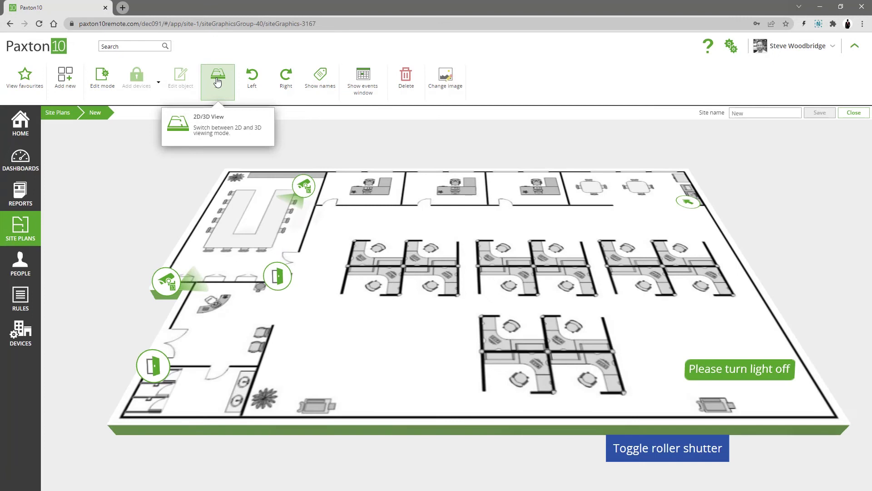
pyautogui.click(259, 83)
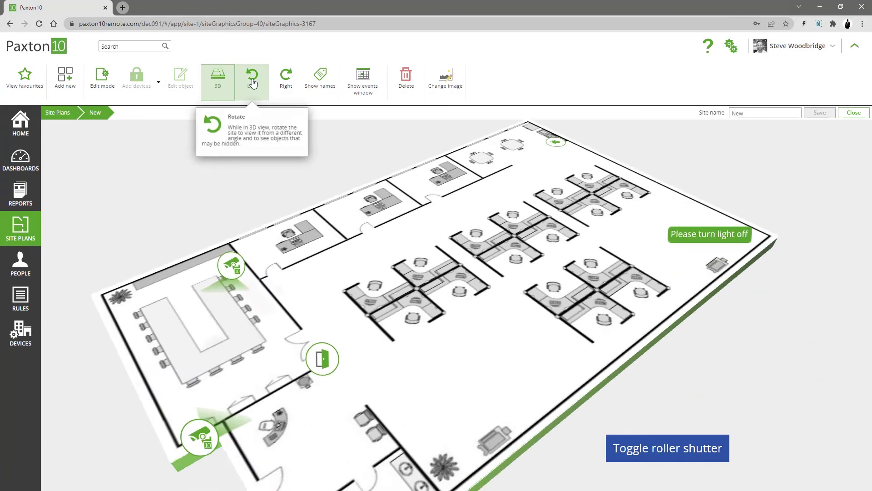
# Rotate the 3D site plan to the right and return it to the flat view
pyautogui.click(288, 83)
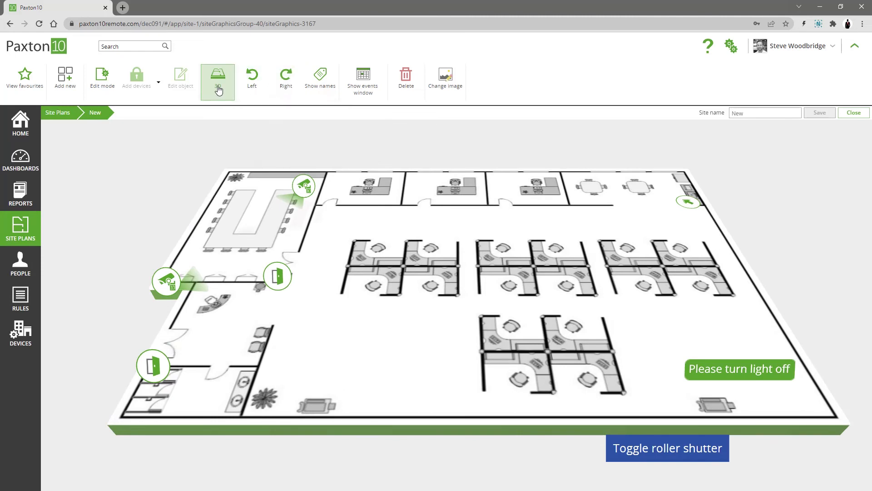
pyautogui.click(218, 89)
# Show the events window on the site plan and hide it, and do the same with the device names
pyautogui.click(292, 85)
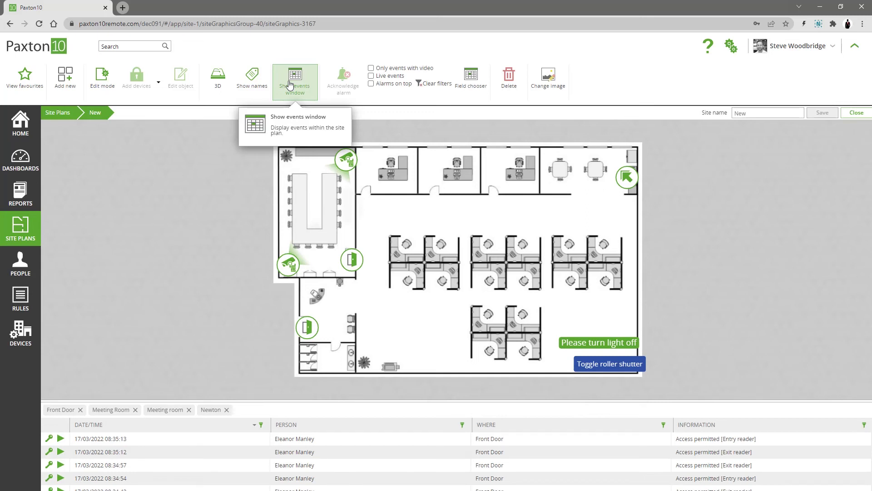
pyautogui.click(290, 84)
pyautogui.click(255, 84)
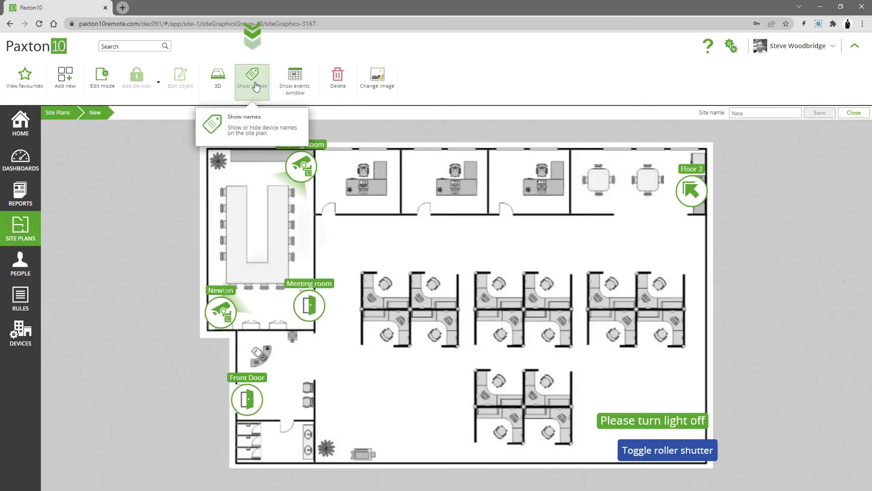
pyautogui.click(256, 86)
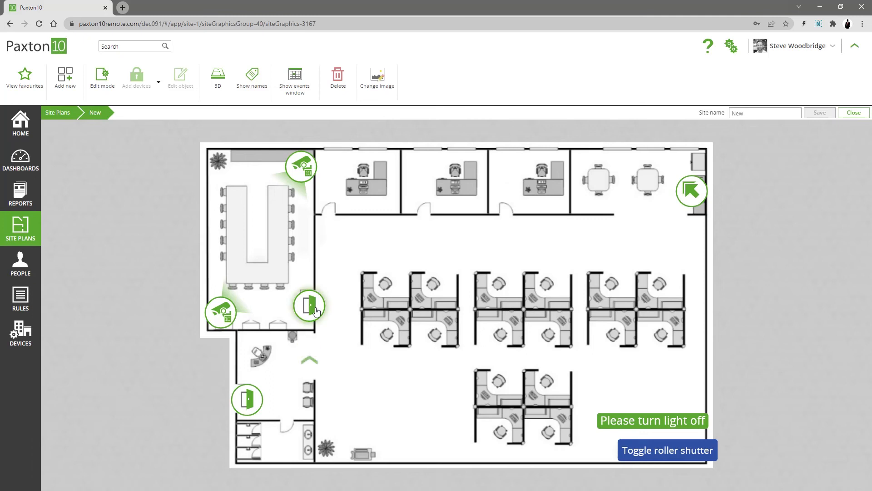
# View the recent events of the Meeting room door and operate the door from the site plan
pyautogui.moveTo(316, 310)
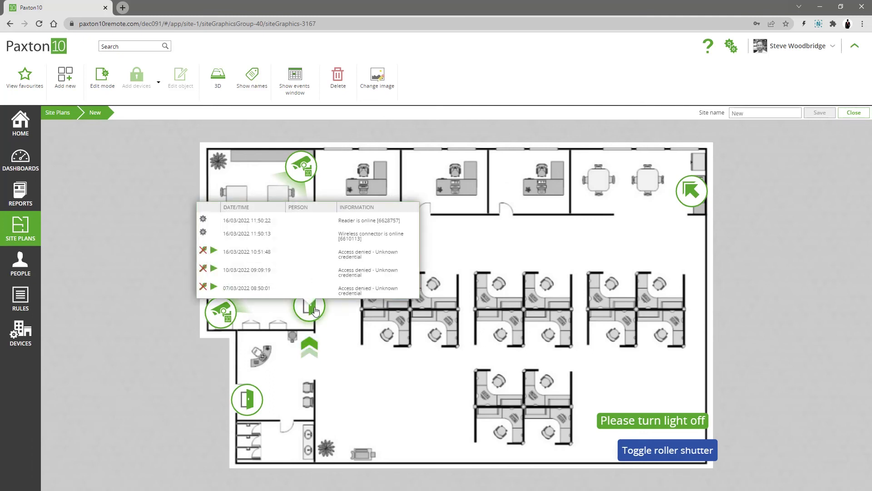
pyautogui.click(315, 310)
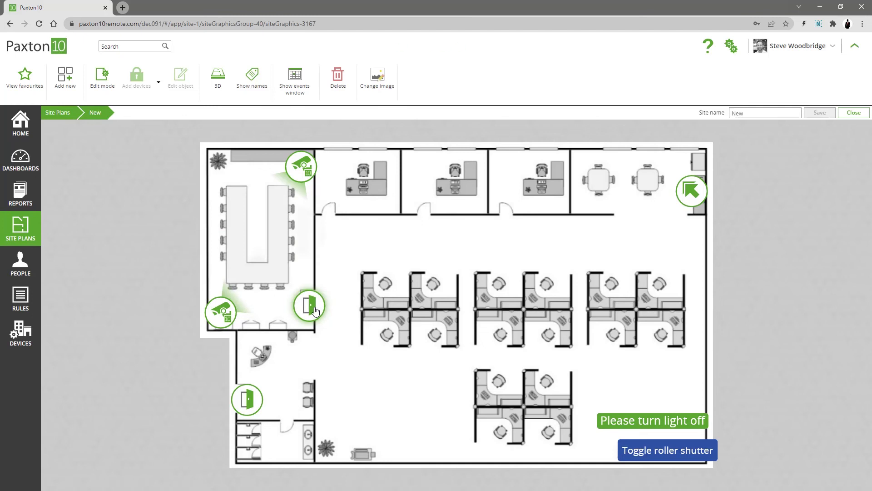
pyautogui.rightClick(316, 310)
pyautogui.click(354, 317)
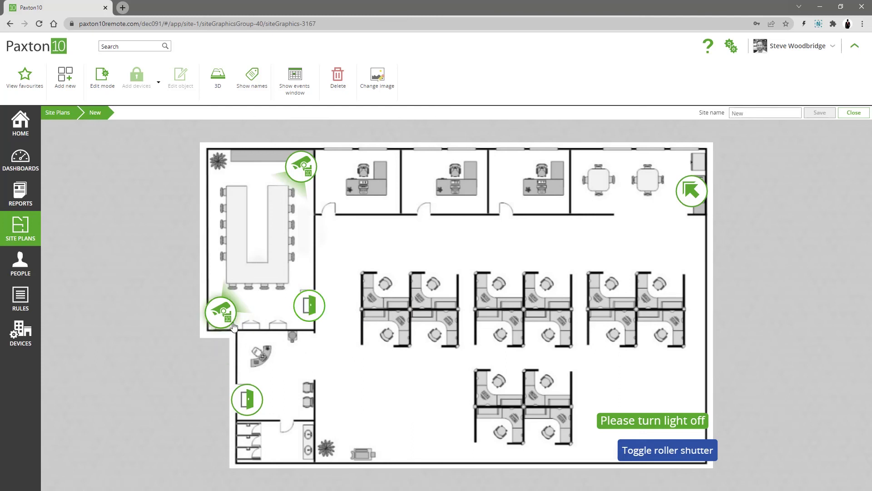
# View the video from the Newton camera in the large meeting room and close it
pyautogui.click(222, 312)
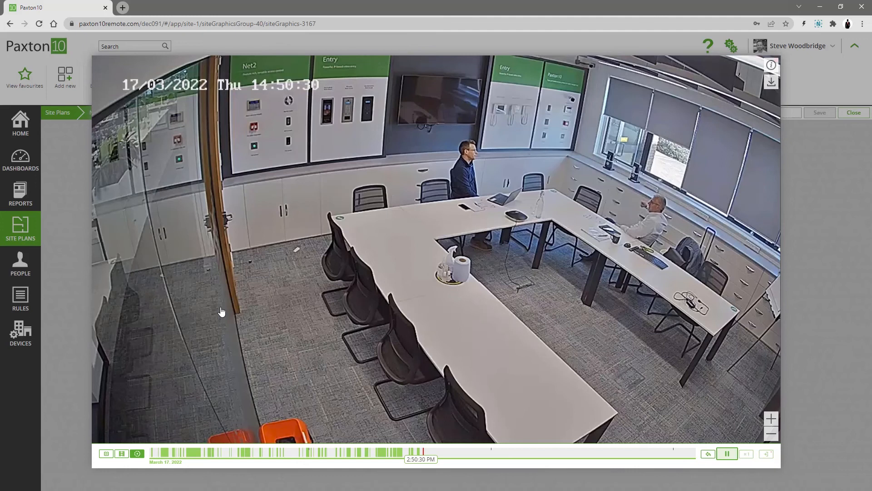
pyautogui.click(76, 313)
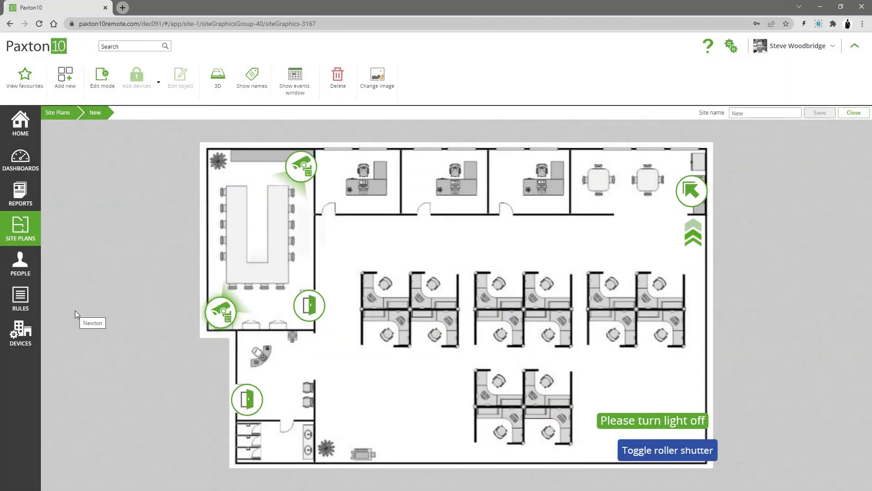
# Follow the Floor 2 link to its site plan and return to the New site plan
pyautogui.click(700, 196)
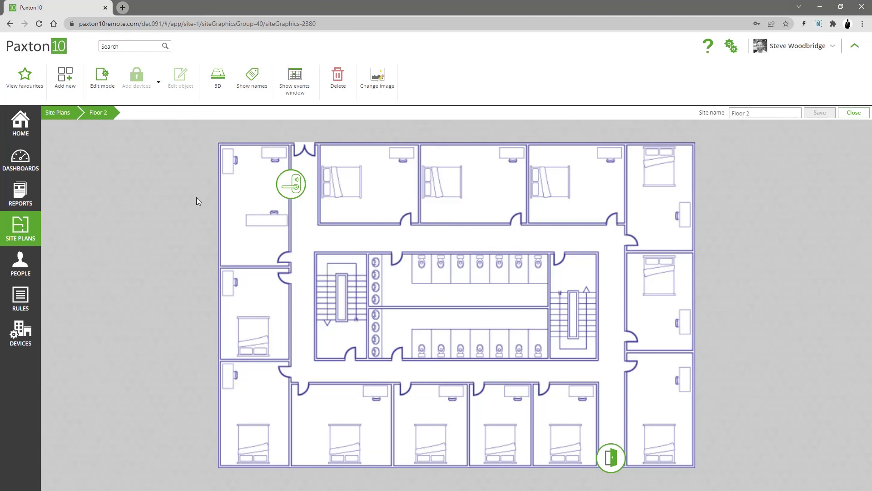
pyautogui.click(54, 115)
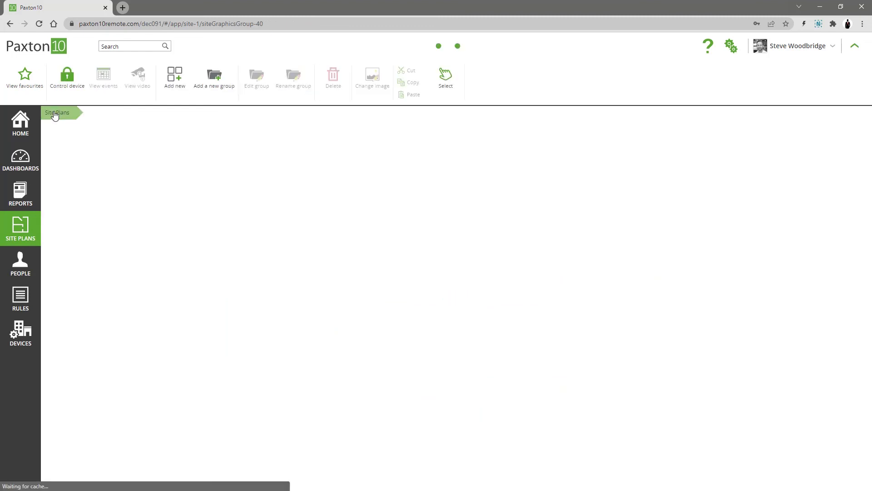
pyautogui.click(181, 159)
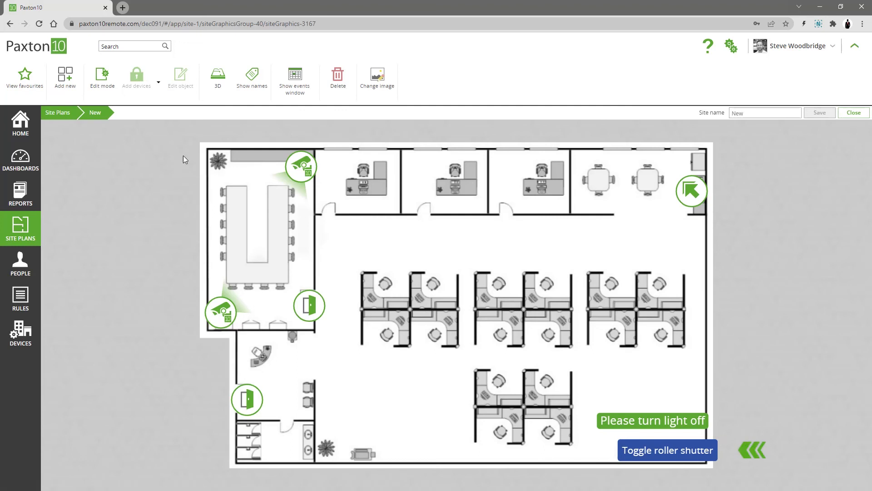
# Trigger the Toggle roller shutter soft button on the New site plan
pyautogui.click(652, 453)
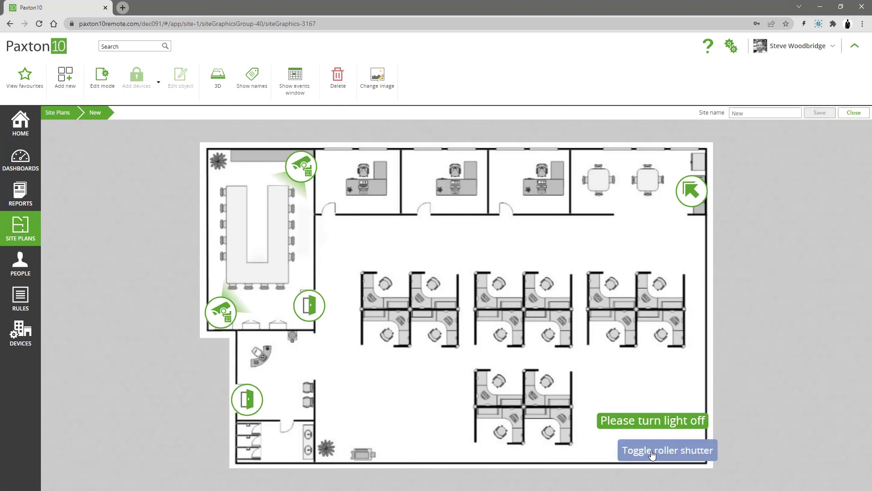